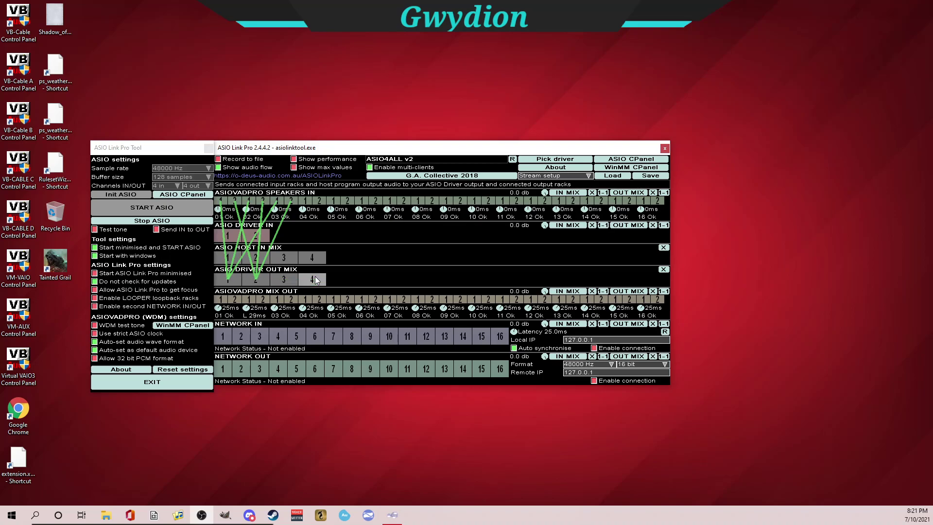
Open the ASIO4ALL settings and scroll the WDM device list to the Realtek HD Audio entries.
{"action": "left_click", "coordinate": [638, 160]}
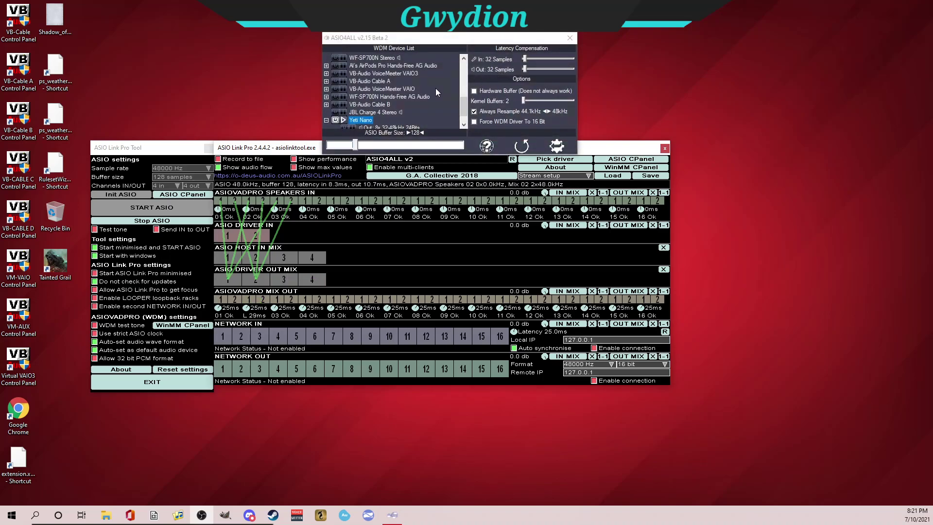
{"action": "scroll", "coordinate": [450, 82], "scroll_direction": "up", "scroll_amount": 5}
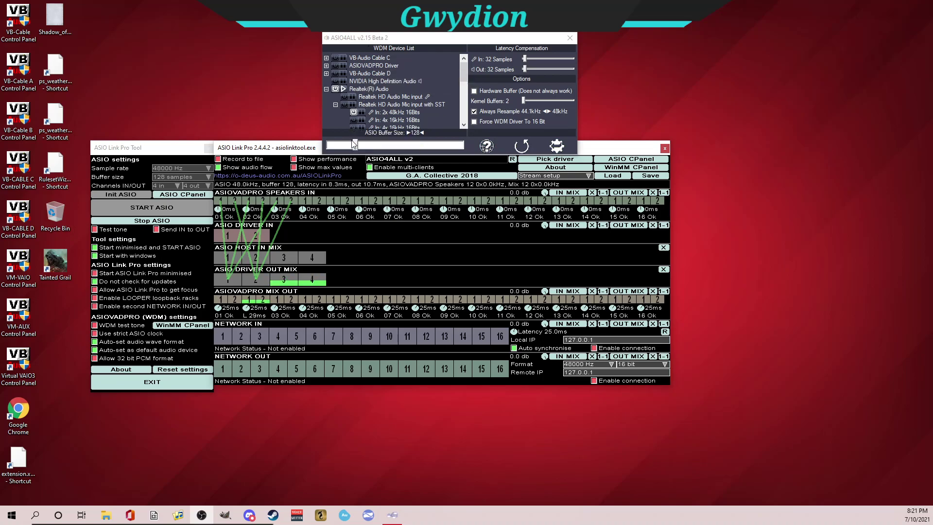
{"action": "mouse_move", "coordinate": [353, 87]}
{"action": "scroll", "coordinate": [375, 108], "scroll_direction": "down", "scroll_amount": 1}
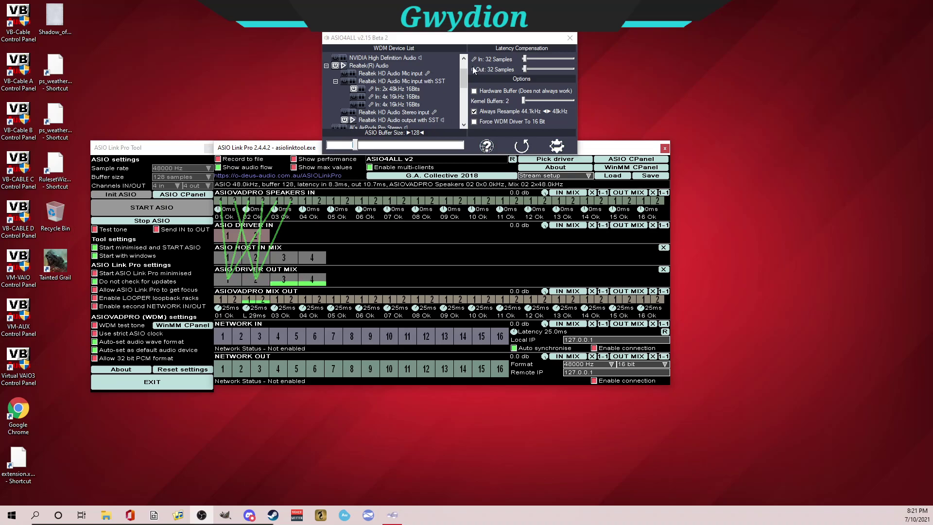
Scroll down to check the Yeti Nano inputs and outputs, then close ASIO4ALL.
{"action": "scroll", "coordinate": [397, 99], "scroll_direction": "down", "scroll_amount": 6}
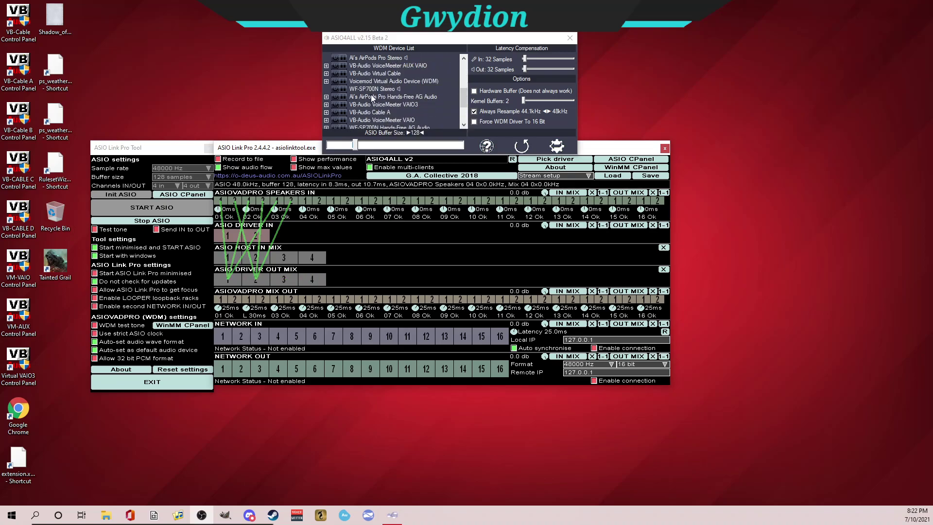
{"action": "scroll", "coordinate": [373, 97], "scroll_direction": "down", "scroll_amount": 1}
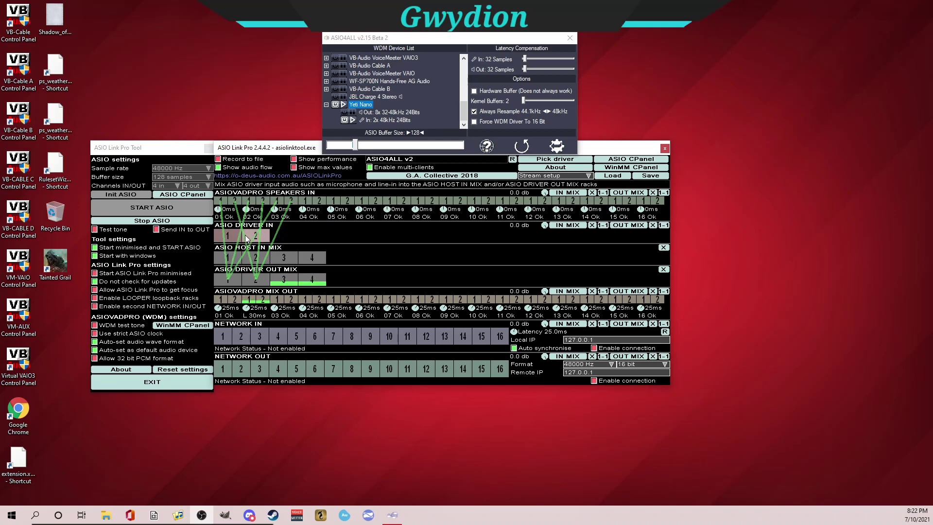
{"action": "left_click", "coordinate": [569, 37]}
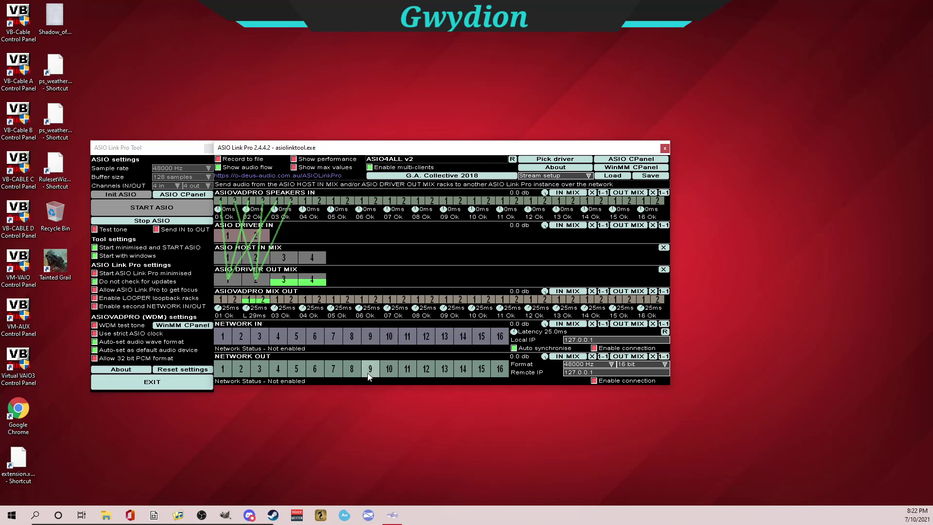
Bring the Pedalboard 2 window forward alongside the ASIO Link Pro Pedalboard2-64bit mixer.
{"action": "mouse_move", "coordinate": [392, 518]}
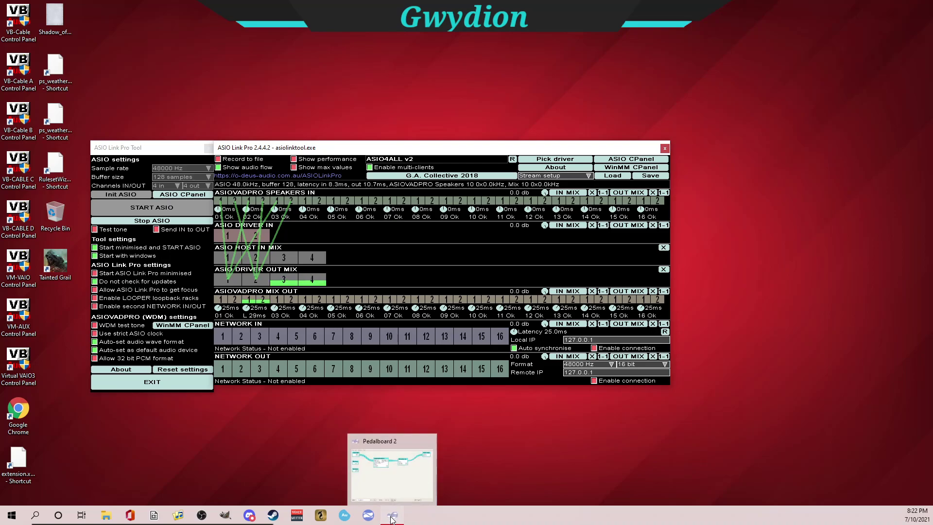
{"action": "left_click", "coordinate": [399, 467]}
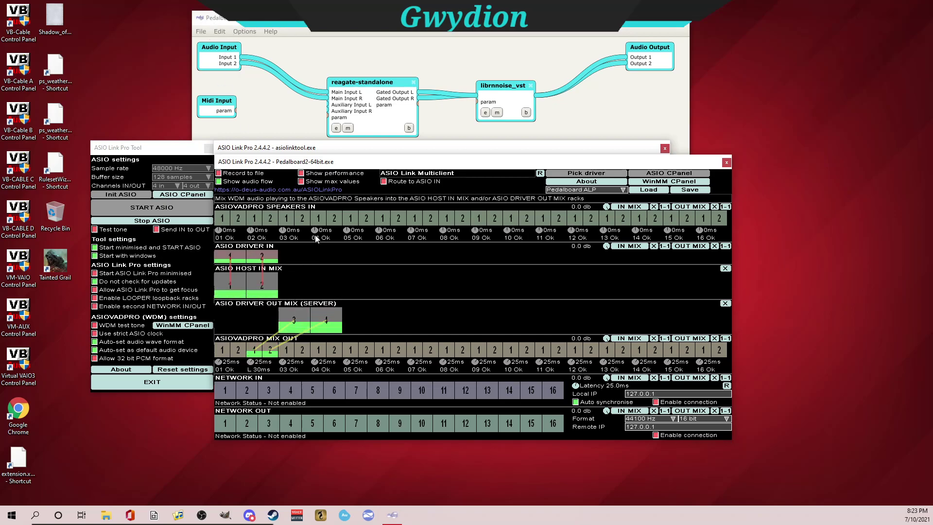
In Options > Audio Settings, keep device type ASIO and device ASIO Link Pro.
{"action": "left_click", "coordinate": [201, 31]}
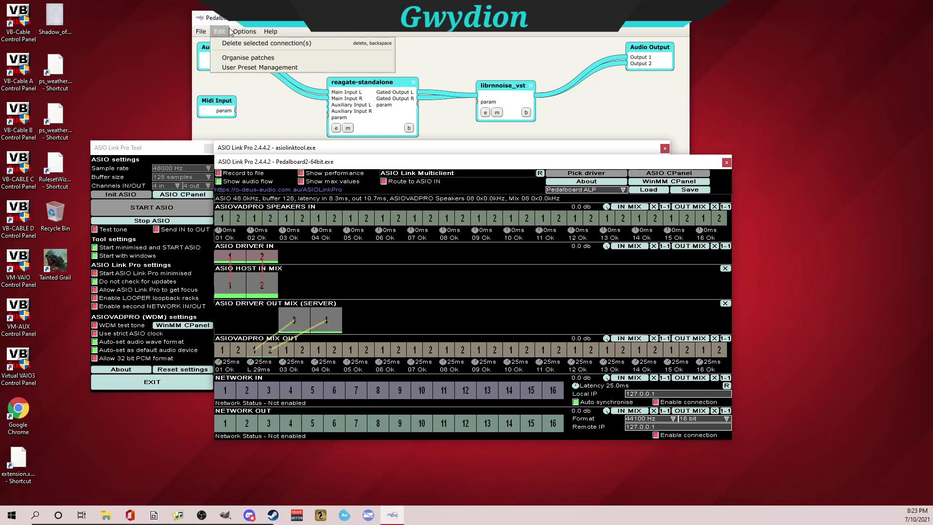
{"action": "mouse_move", "coordinate": [239, 32]}
{"action": "left_click", "coordinate": [263, 42]}
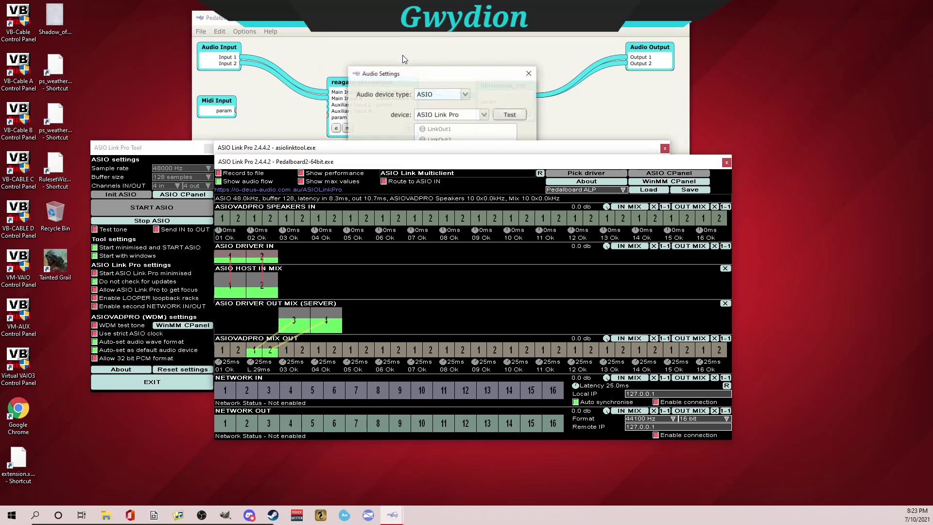
{"action": "left_click_drag", "start_coordinate": [448, 73], "coordinate": [831, 167]}
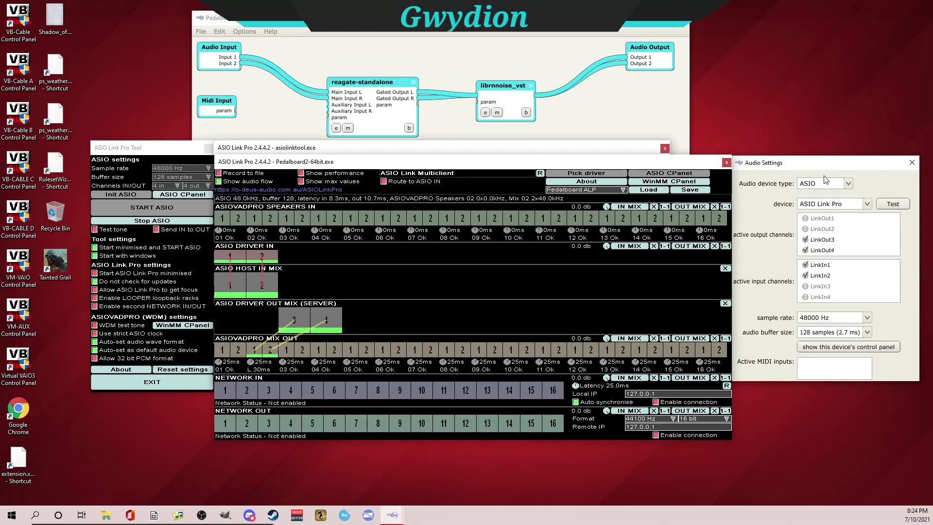
{"action": "left_click", "coordinate": [850, 185]}
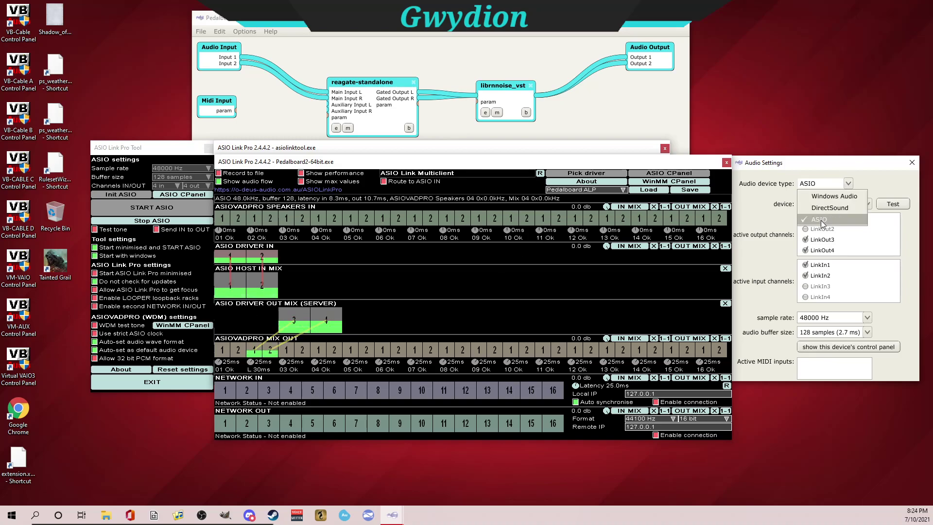
{"action": "left_click", "coordinate": [832, 170]}
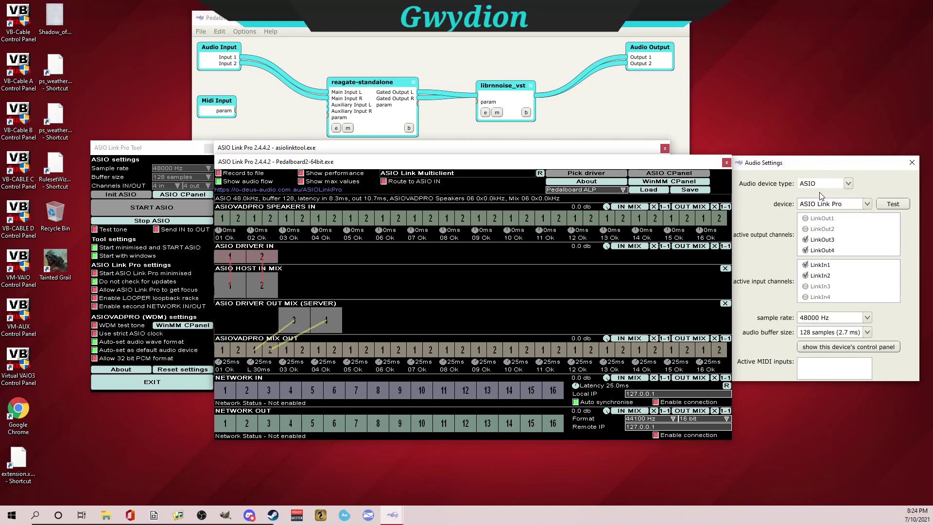
{"action": "left_click", "coordinate": [858, 207]}
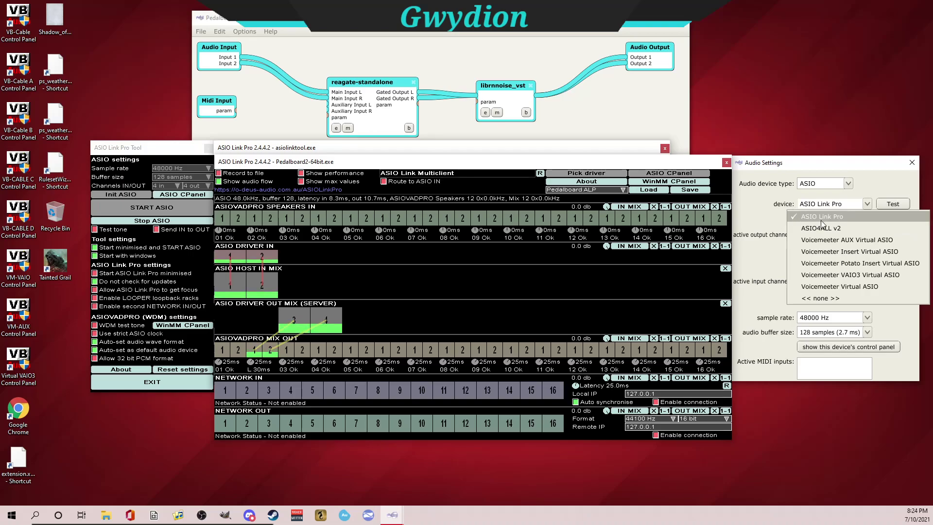
{"action": "left_click", "coordinate": [819, 206]}
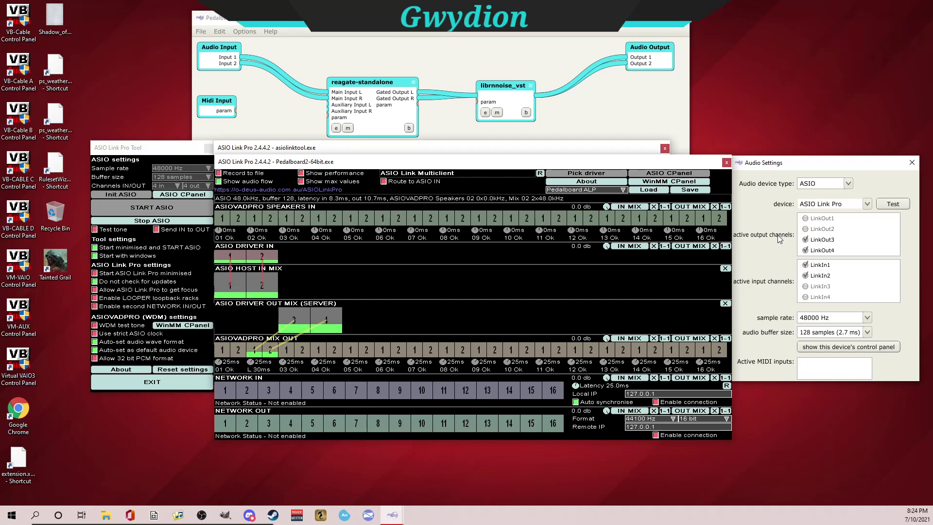
Keep the LinkIn1 input channel ticked, with LinkIn2 and LinkOut3–4 active.
{"action": "left_click", "coordinate": [805, 250]}
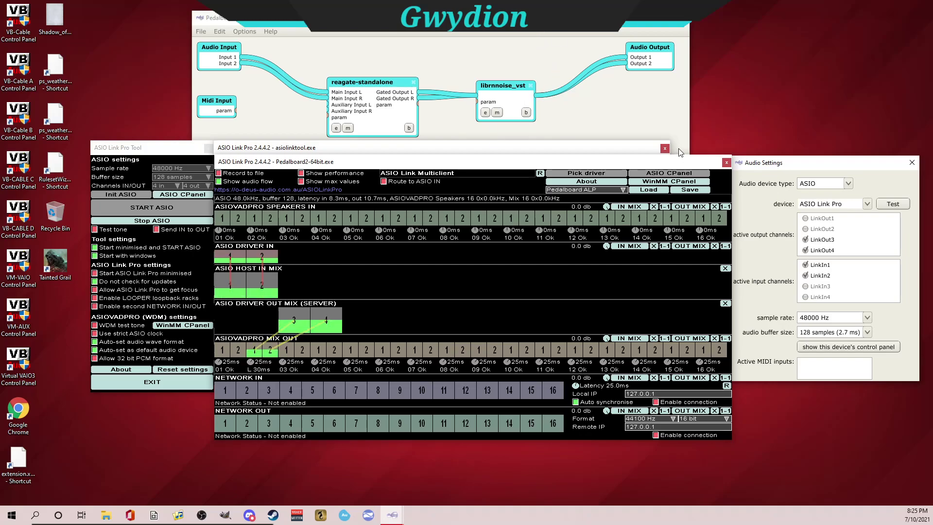
Close the 'ASIO Link Pro - Pedalboard2-64bit.exe' mixer window.
{"action": "left_click", "coordinate": [726, 163]}
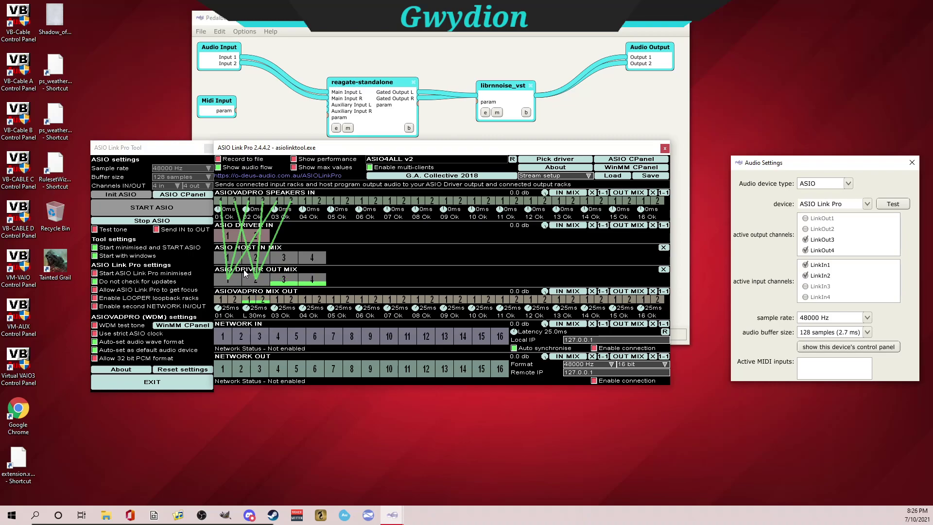
Close the remaining ASIO Link Pro windows and centre the Audio Settings dialog.
{"action": "left_click", "coordinate": [664, 147]}
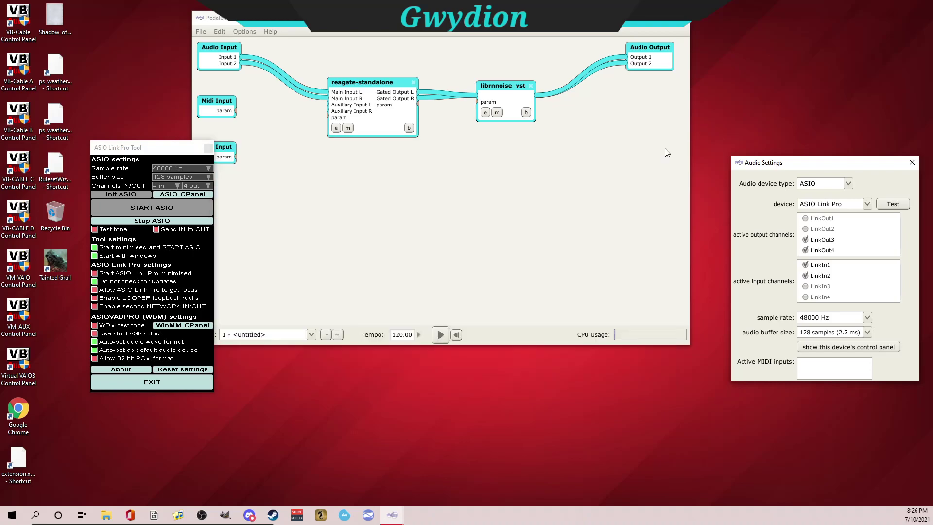
{"action": "left_click", "coordinate": [211, 150]}
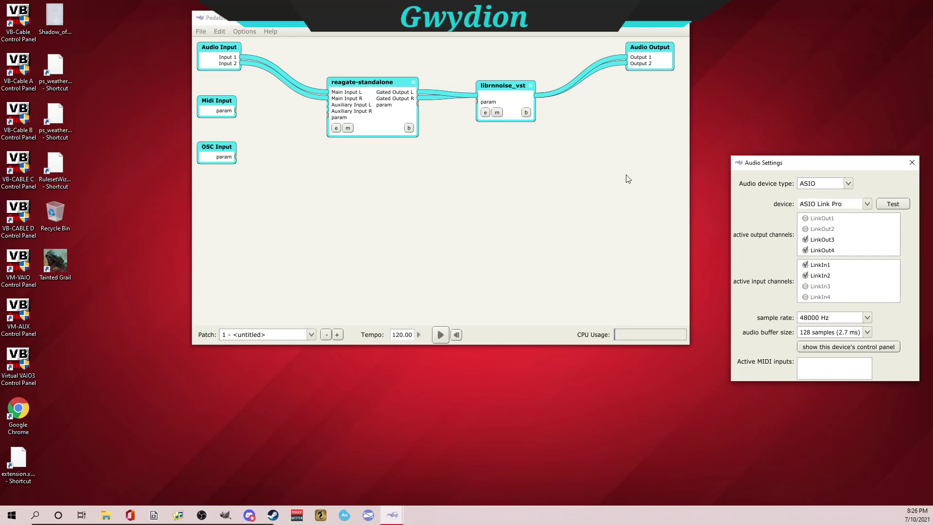
{"action": "left_click_drag", "start_coordinate": [860, 162], "coordinate": [494, 170]}
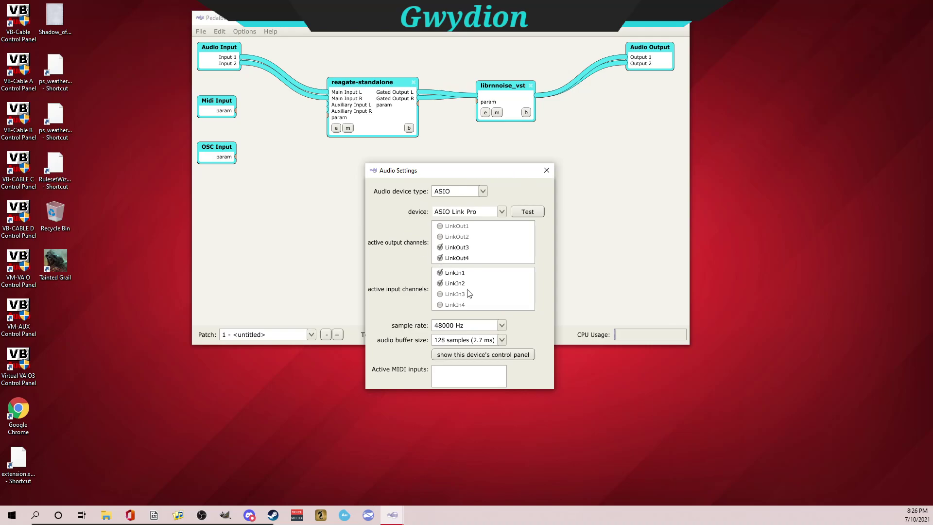
Keep the 48000 Hz sample rate and 128-sample buffer, then close Audio Settings.
{"action": "left_click", "coordinate": [502, 325]}
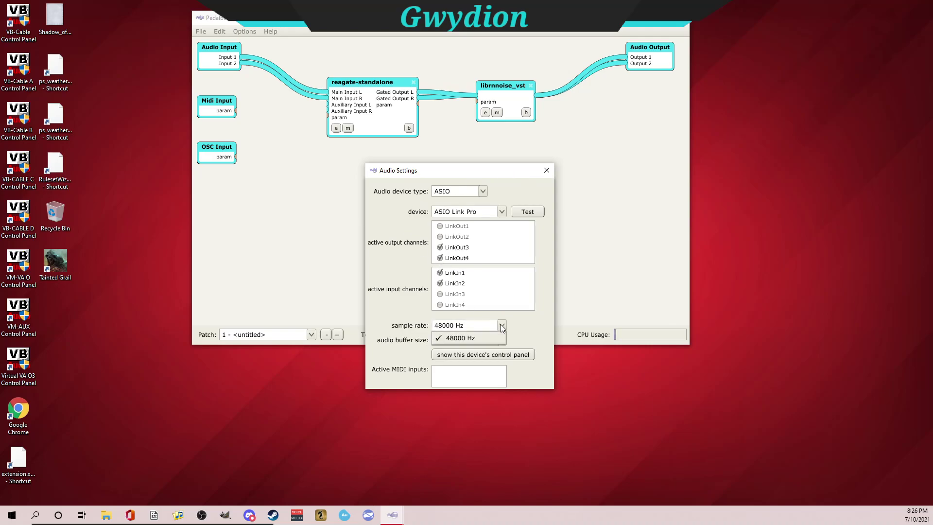
{"action": "left_click", "coordinate": [502, 326]}
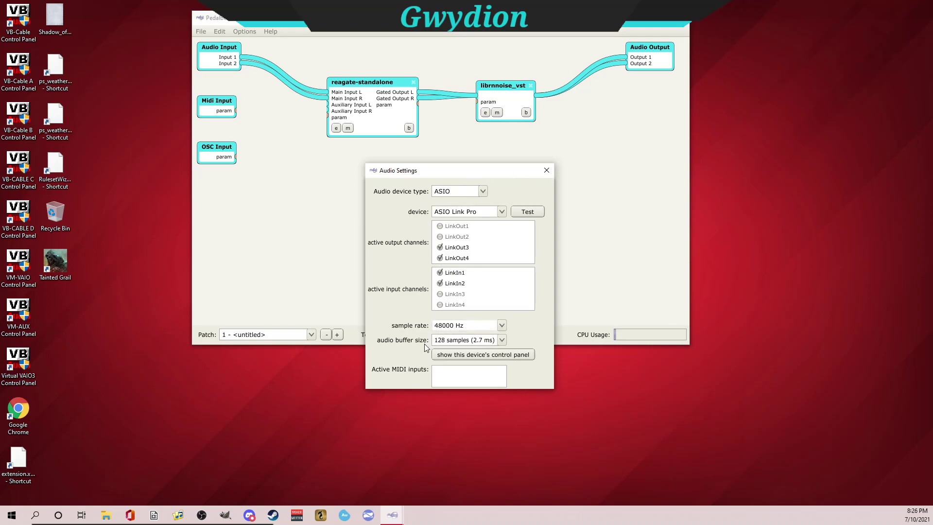
{"action": "left_click", "coordinate": [501, 340]}
{"action": "left_click", "coordinate": [502, 342]}
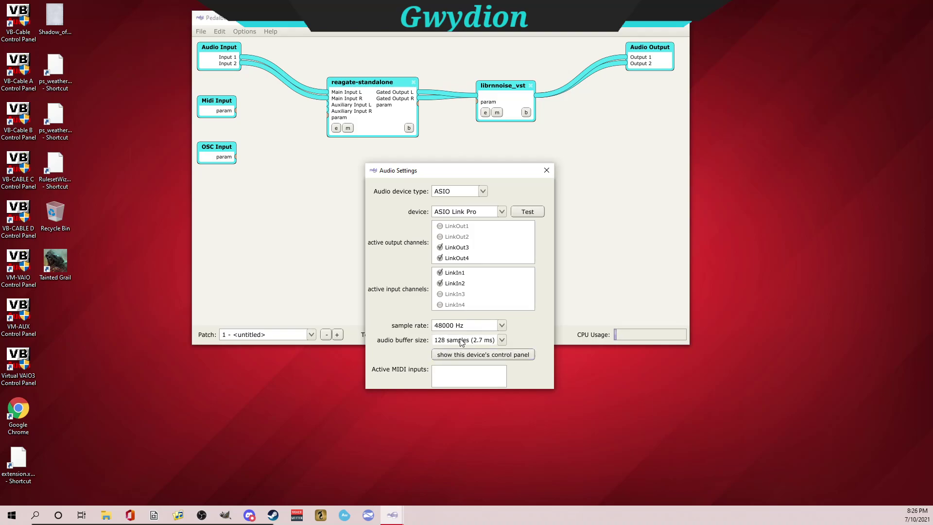
{"action": "left_click", "coordinate": [547, 169]}
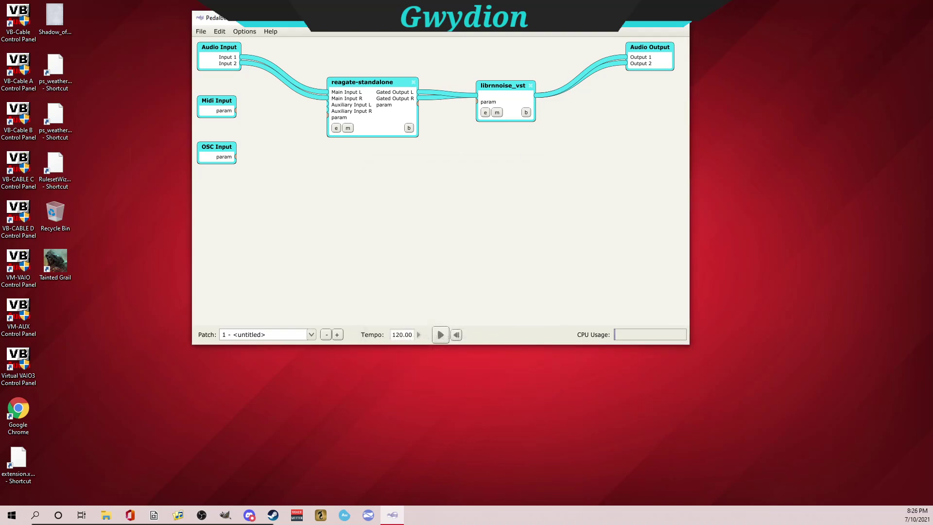
{"action": "left_click", "coordinate": [245, 30]}
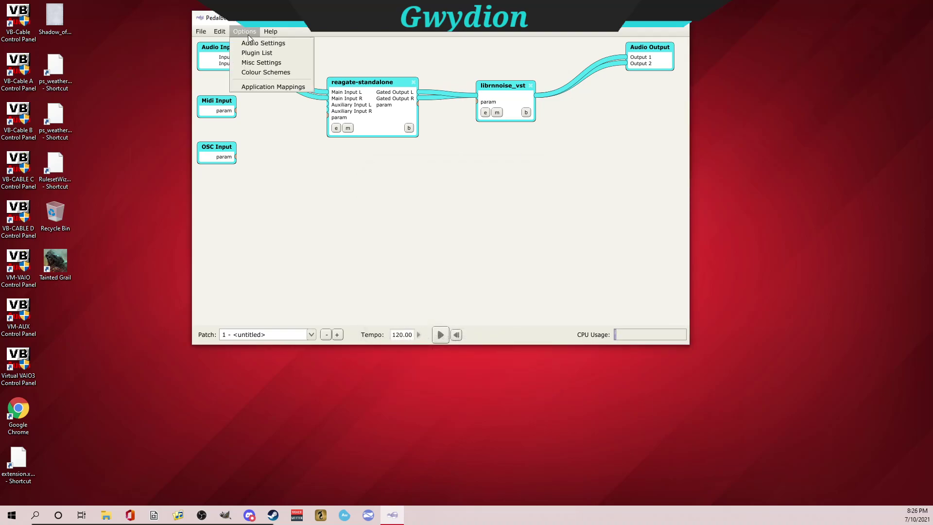
Show the Available Plugins list, scroll to its bottom, and bring up its Options menu.
{"action": "left_click", "coordinate": [256, 52]}
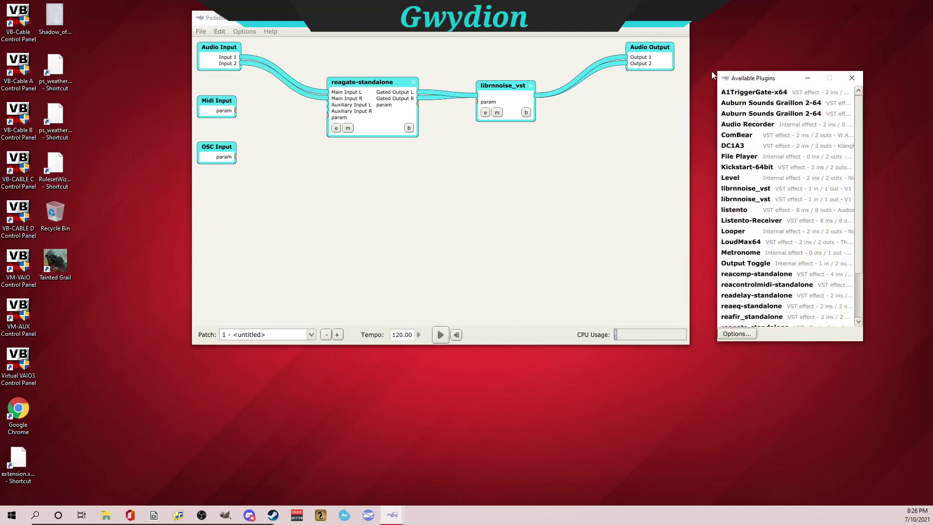
{"action": "left_click_drag", "start_coordinate": [772, 71], "coordinate": [755, 70]}
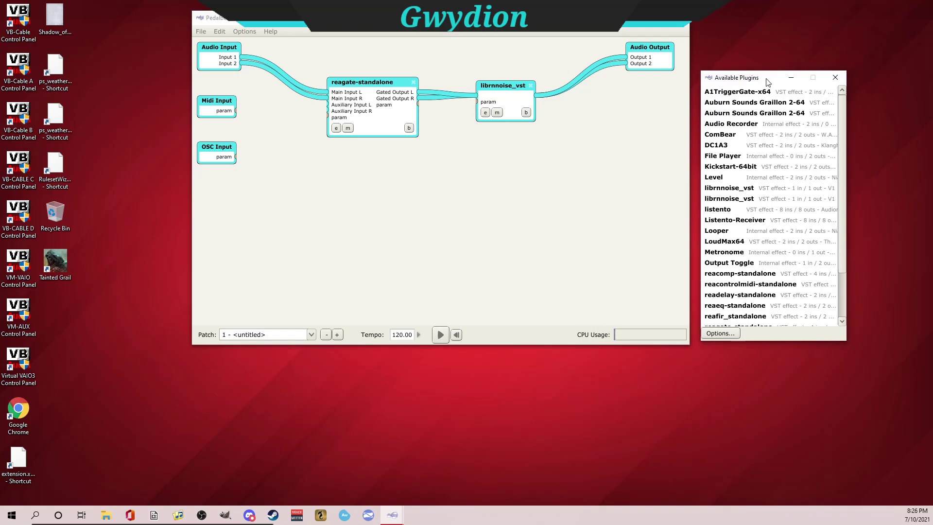
{"action": "left_click", "coordinate": [200, 32]}
{"action": "mouse_move", "coordinate": [211, 37]}
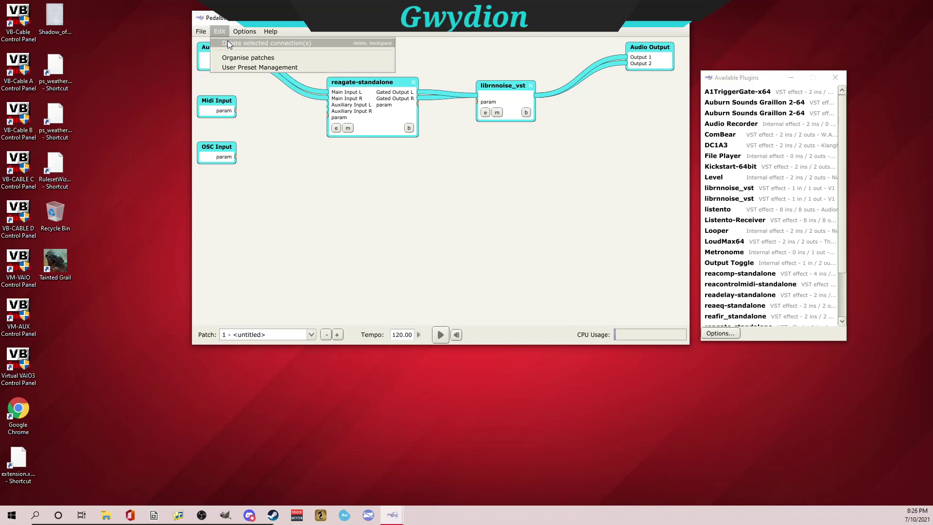
{"action": "mouse_move", "coordinate": [248, 33]}
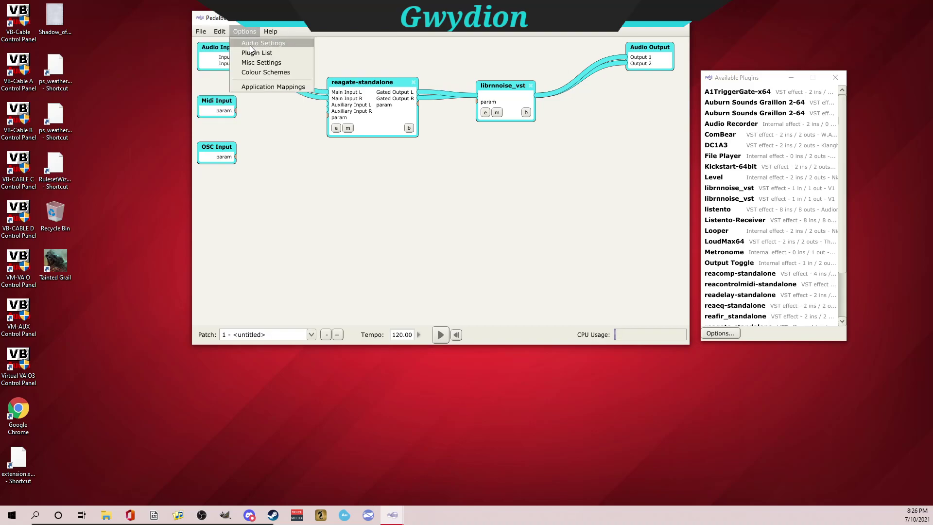
{"action": "left_click", "coordinate": [270, 32]}
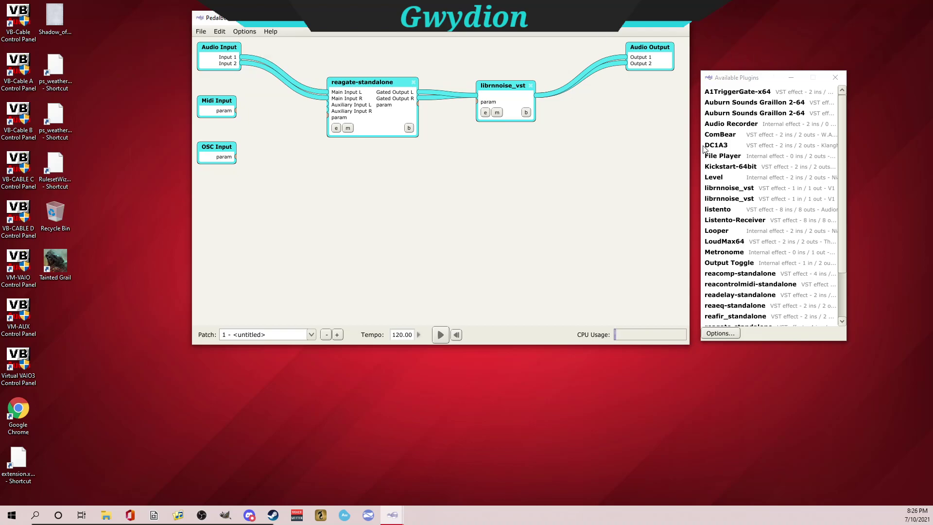
{"action": "scroll", "coordinate": [775, 243], "scroll_direction": "down", "scroll_amount": 2}
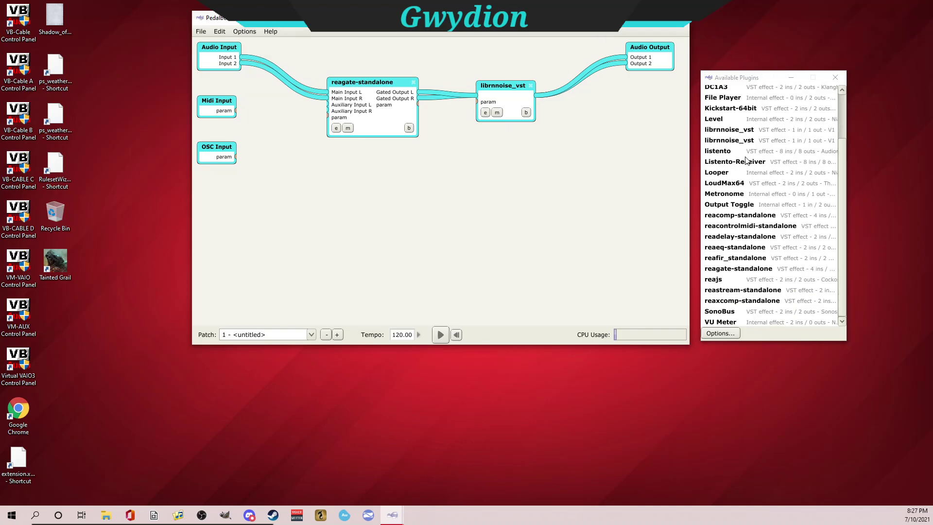
{"action": "left_click", "coordinate": [724, 335]}
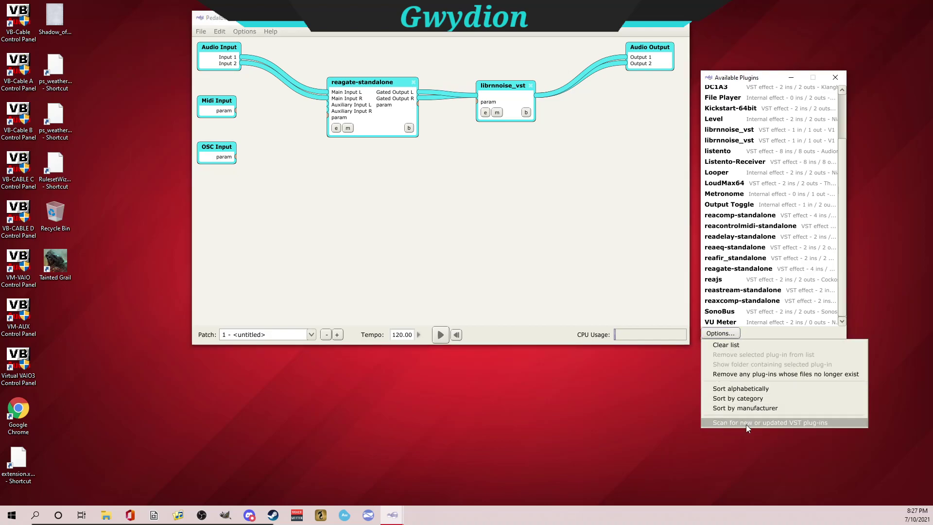
Scan the two VstPlugins folders for new or updated VST plug-ins.
{"action": "left_click", "coordinate": [785, 423]}
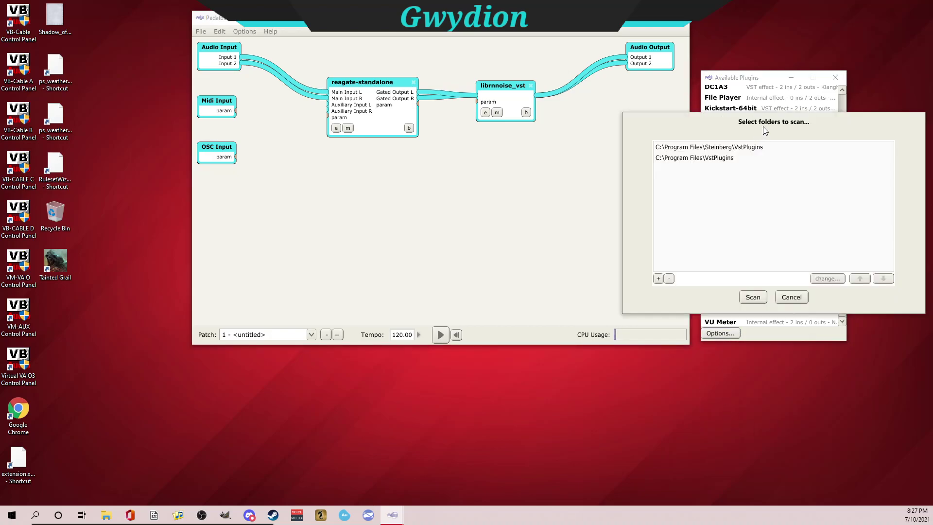
{"action": "left_click_drag", "start_coordinate": [762, 126], "coordinate": [512, 145]}
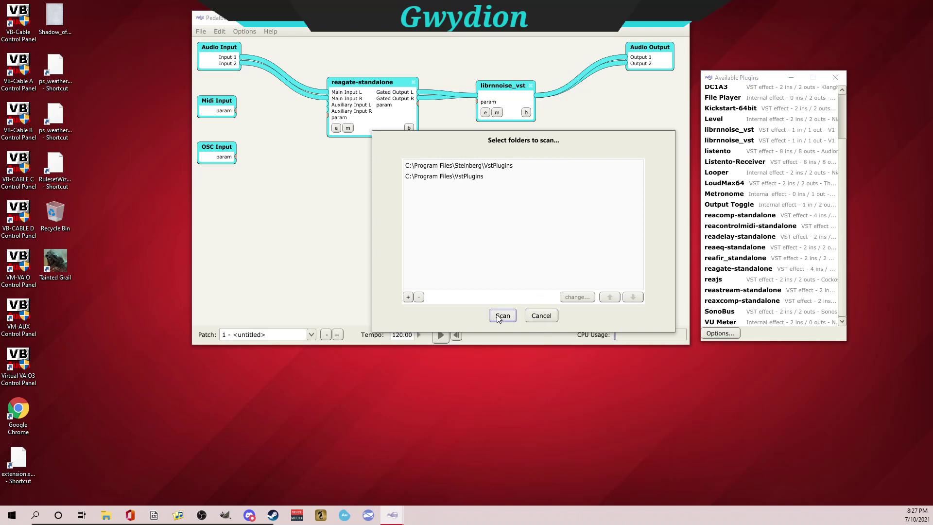
{"action": "left_click", "coordinate": [540, 316]}
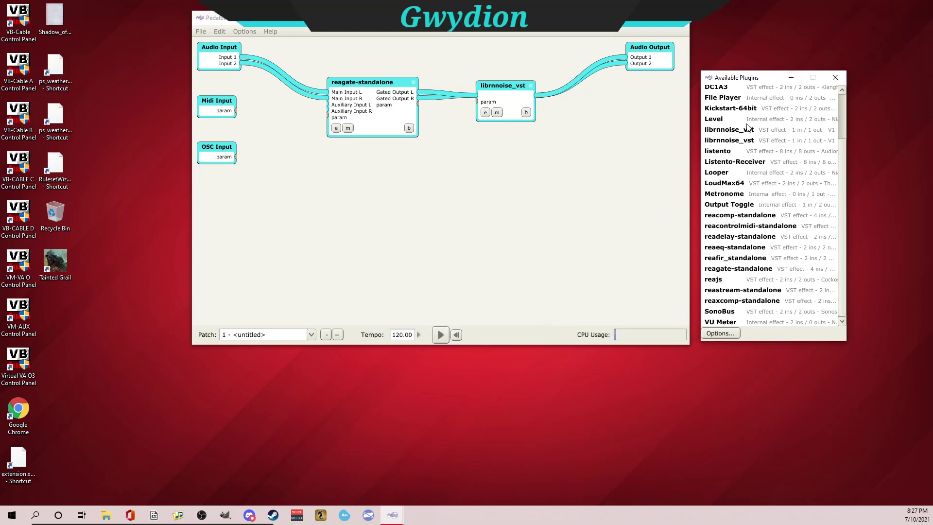
Look over the refreshed plugin list, then close the Available Plugins window.
{"action": "scroll", "coordinate": [747, 131], "scroll_direction": "up", "scroll_amount": 3}
{"action": "scroll", "coordinate": [762, 311], "scroll_direction": "down", "scroll_amount": 3}
{"action": "scroll", "coordinate": [760, 296], "scroll_direction": "up", "scroll_amount": 2}
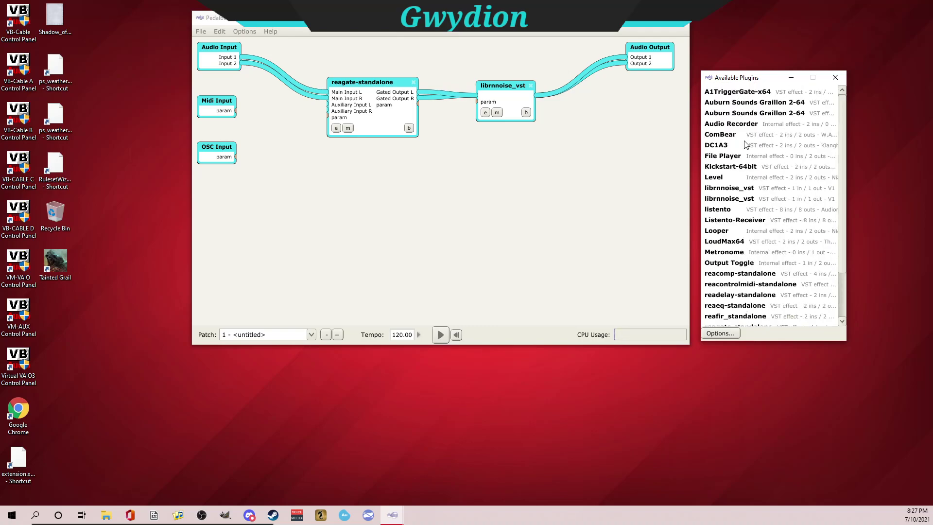
{"action": "scroll", "coordinate": [727, 194], "scroll_direction": "down", "scroll_amount": 1}
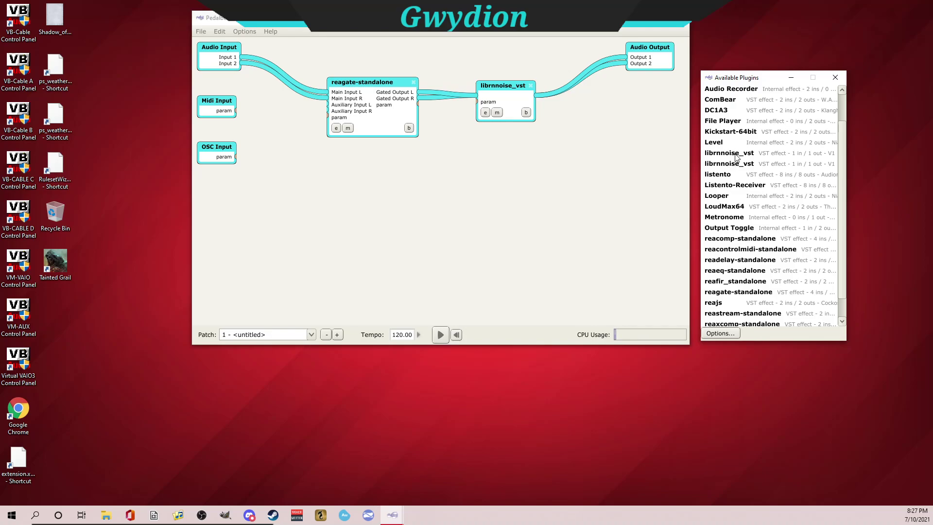
{"action": "left_click", "coordinate": [835, 77]}
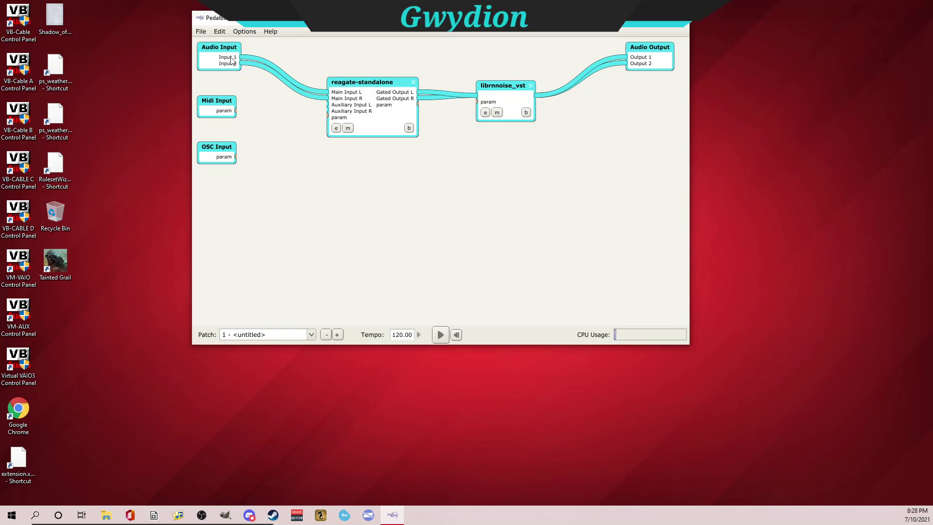
{"action": "left_click", "coordinate": [244, 32]}
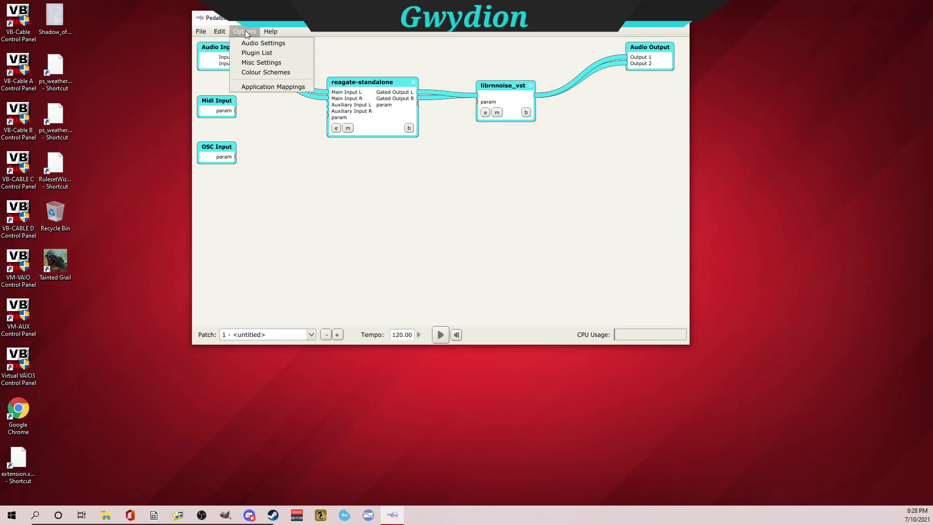
{"action": "left_click", "coordinate": [257, 44]}
{"action": "left_click_drag", "start_coordinate": [449, 81], "coordinate": [797, 69]}
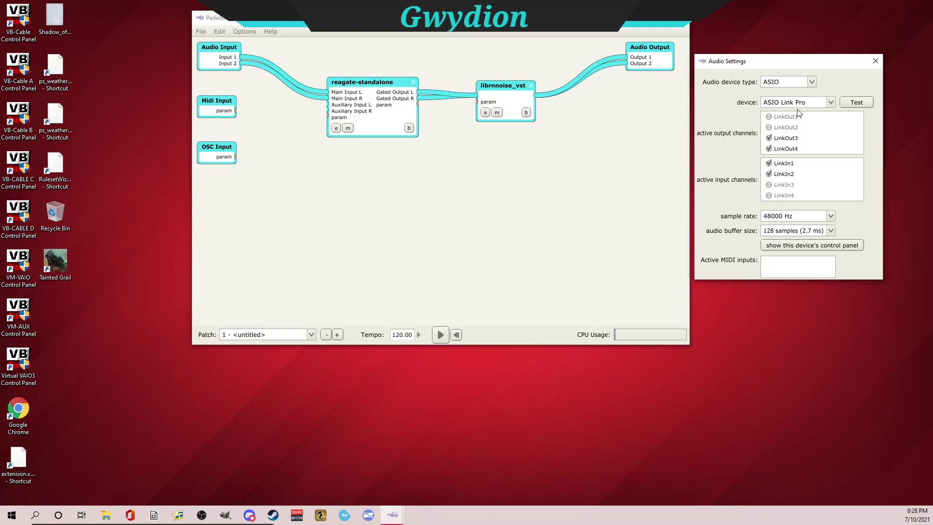
{"action": "left_click", "coordinate": [769, 117]}
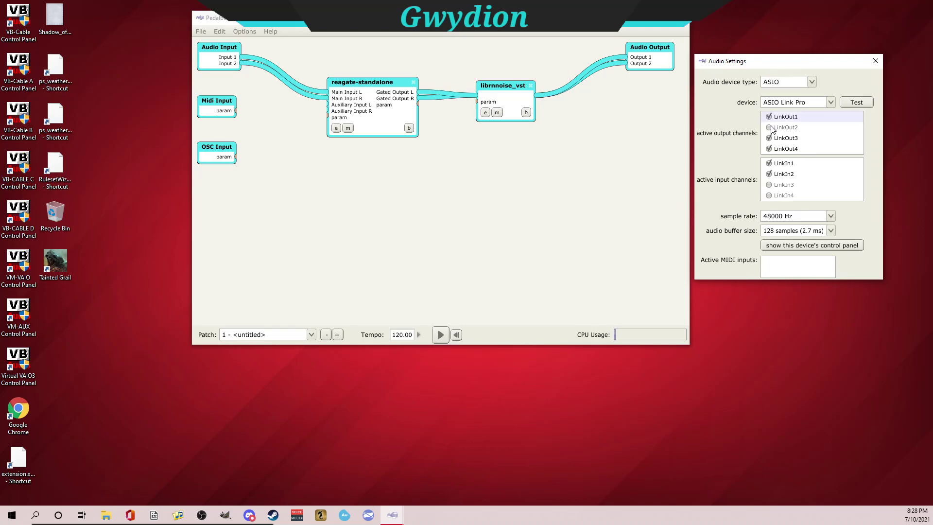
{"action": "left_click", "coordinate": [769, 128]}
{"action": "left_click", "coordinate": [874, 61]}
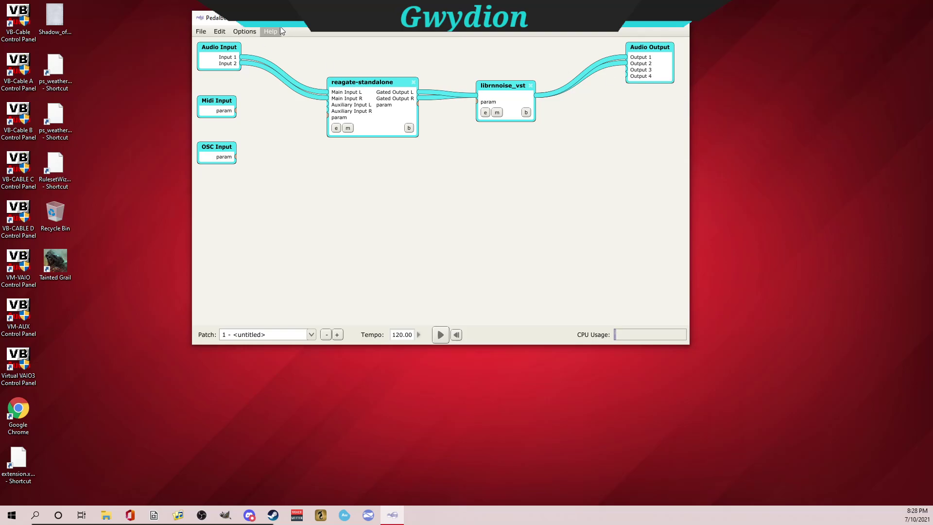
{"action": "left_click", "coordinate": [246, 32]}
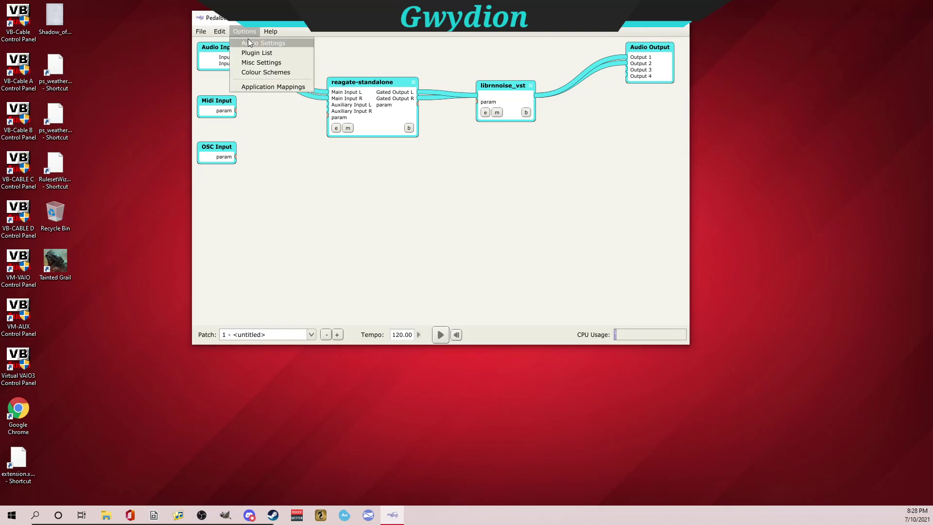
{"action": "left_click", "coordinate": [249, 43]}
{"action": "left_click", "coordinate": [422, 129]}
{"action": "left_click", "coordinate": [422, 140]}
{"action": "left_click", "coordinate": [528, 73]}
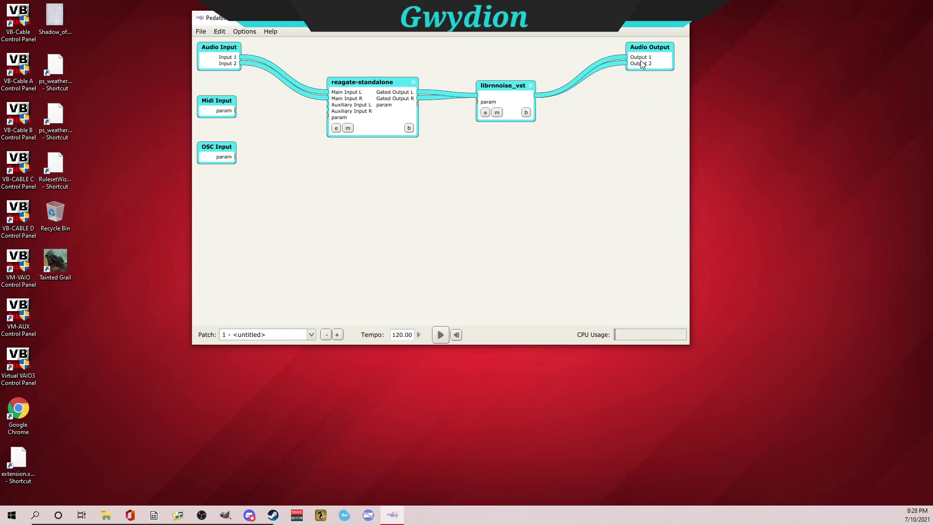
{"action": "left_click", "coordinate": [258, 31]}
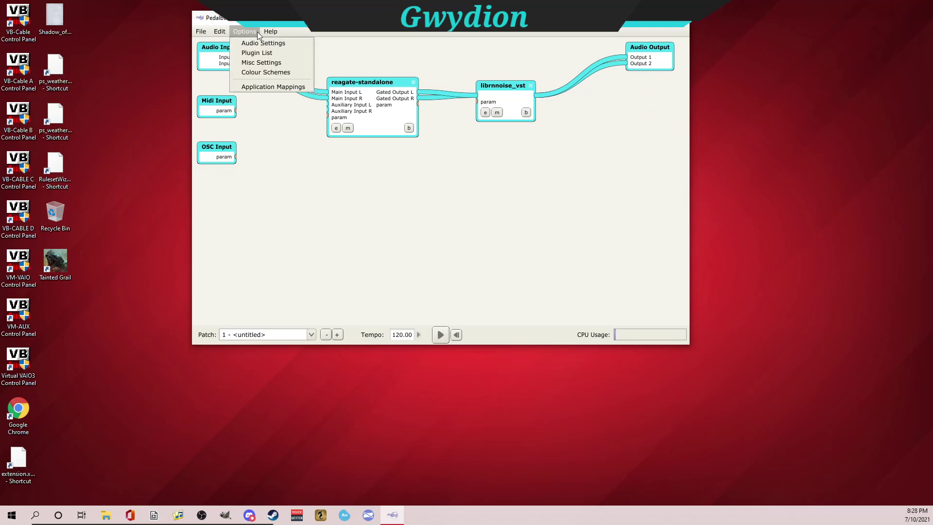
{"action": "left_click", "coordinate": [252, 31]}
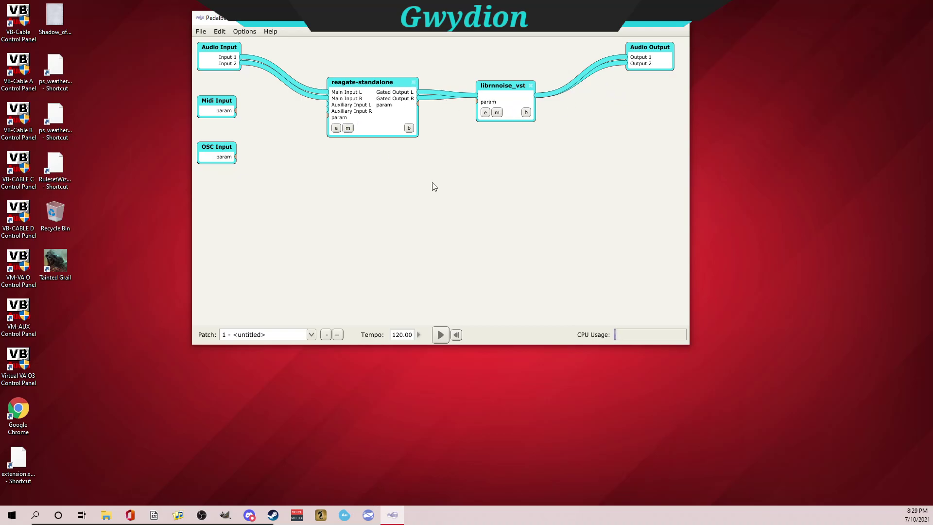
{"action": "right_click", "coordinate": [450, 181]}
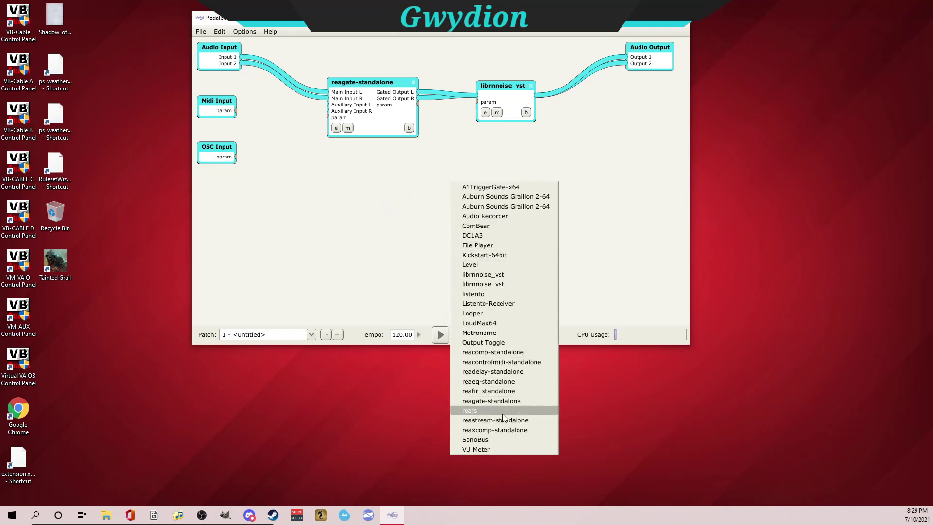
{"action": "left_click", "coordinate": [494, 324]}
{"action": "left_click_drag", "start_coordinate": [465, 179], "coordinate": [469, 145]}
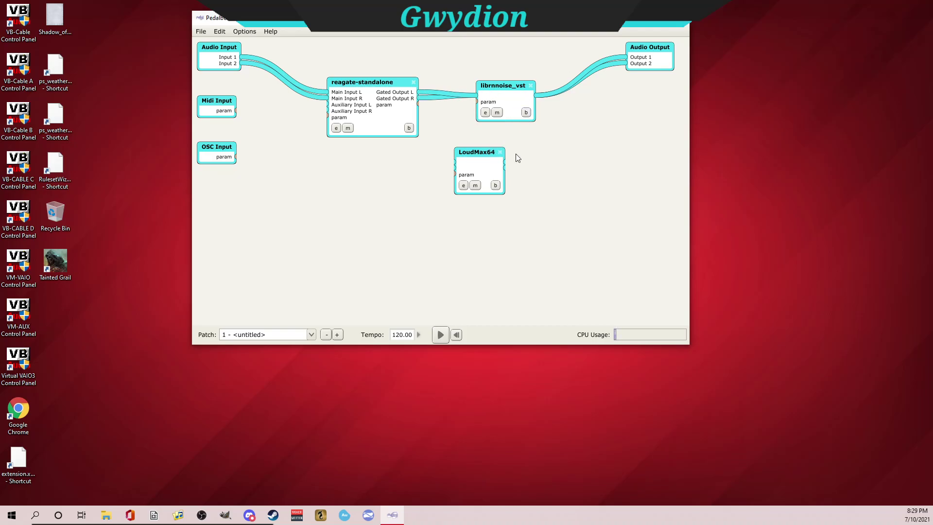
{"action": "left_click", "coordinate": [500, 152]}
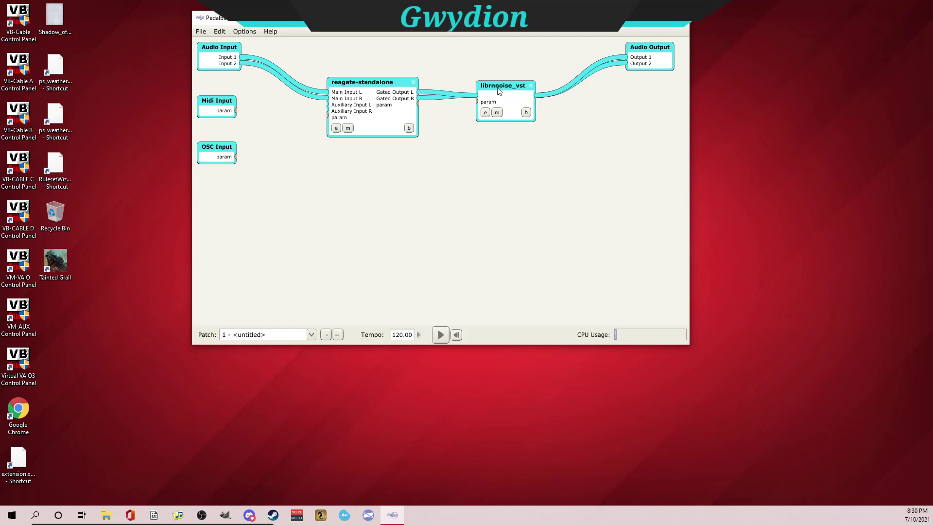
Nudge librnnoise_vst slightly left and toggle ReaGate's bypass on and back off.
{"action": "left_click_drag", "start_coordinate": [498, 91], "coordinate": [494, 93]}
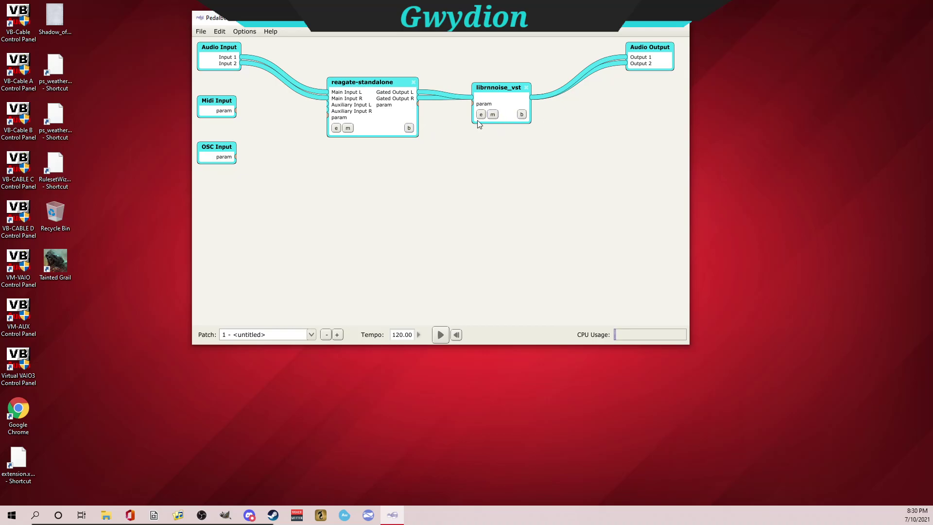
{"action": "left_click", "coordinate": [410, 129]}
{"action": "left_click", "coordinate": [409, 128]}
Open the reagate-standalone editor (threshold -32.1 dB, 150 ms hold, 300 ms release) and move it to the centre.
{"action": "left_click", "coordinate": [336, 128]}
{"action": "left_click_drag", "start_coordinate": [927, 187], "coordinate": [299, 145]}
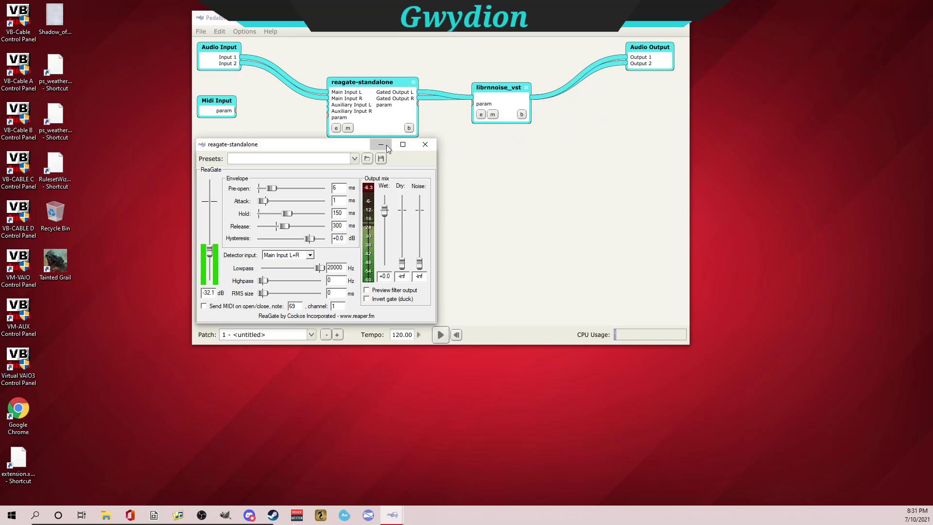
{"action": "left_click_drag", "start_coordinate": [327, 144], "coordinate": [446, 150]}
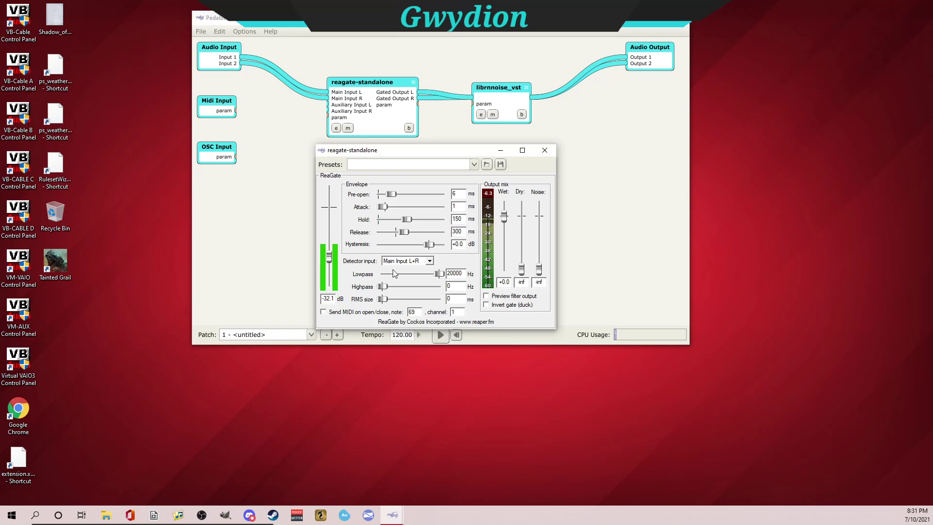
Close the reagate-standalone editor window to uncover the patch canvas.
{"action": "left_click", "coordinate": [545, 150]}
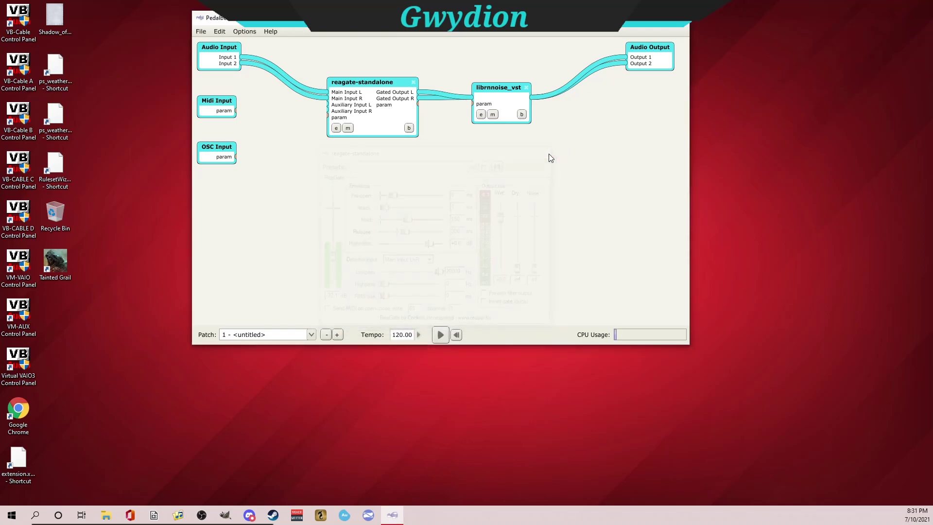